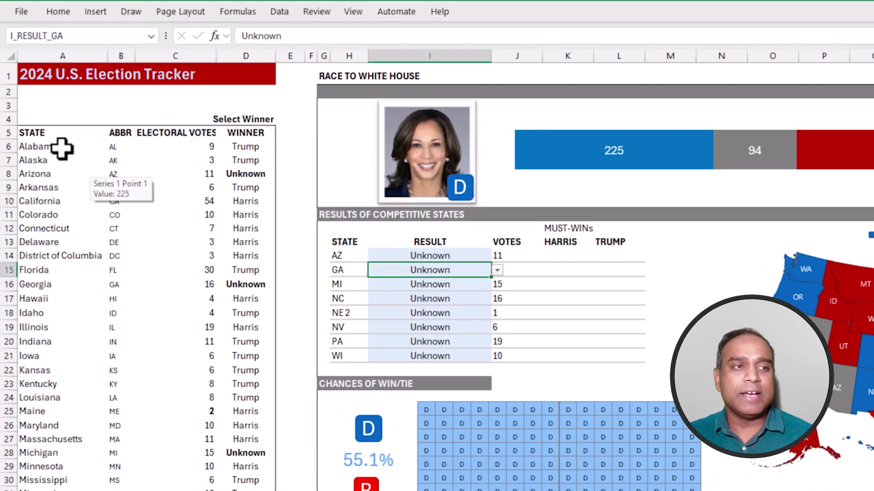
Select the extra rows beneath the state list
left_click_drag(62, 148, 62, 449)
scroll(62, 449, "down", 1)
scroll(61, 449, "down", 7)
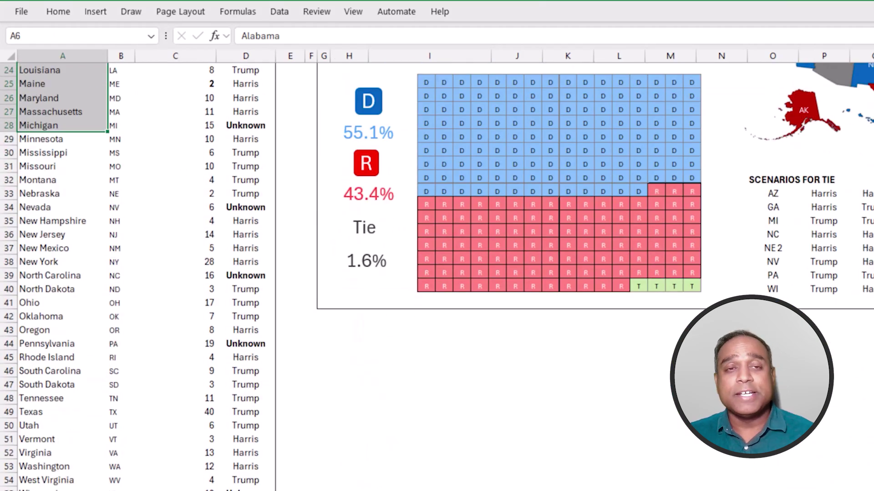
left_click_drag(64, 490, 64, 490)
scroll(143, 440, "up", 8)
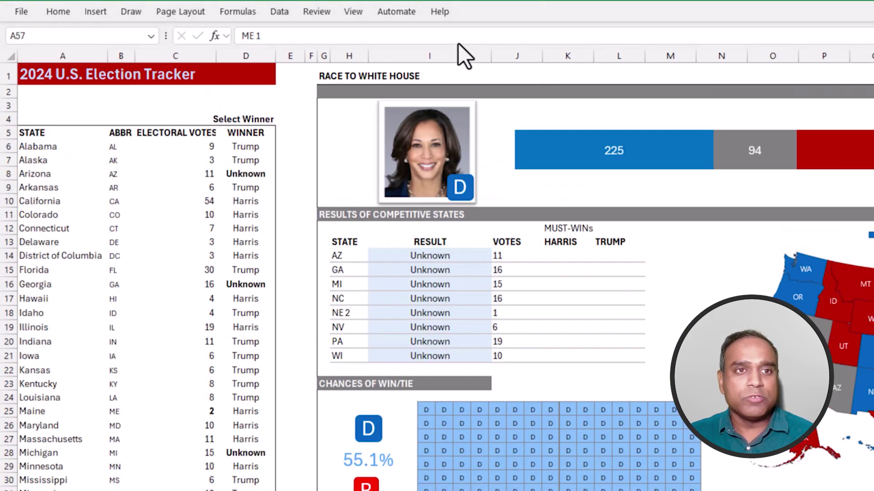
Check Alabama's winner choices (Harris or Trump), leaving Alabama as Trump
left_click(250, 148)
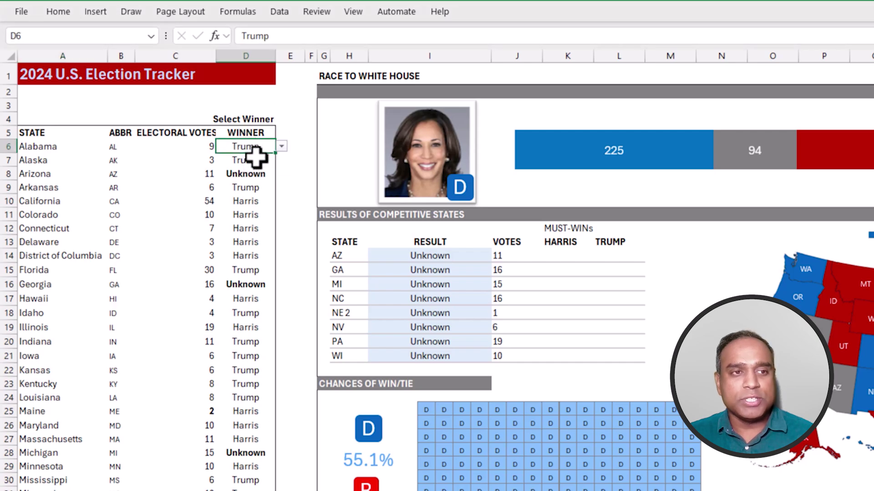
left_click(286, 148)
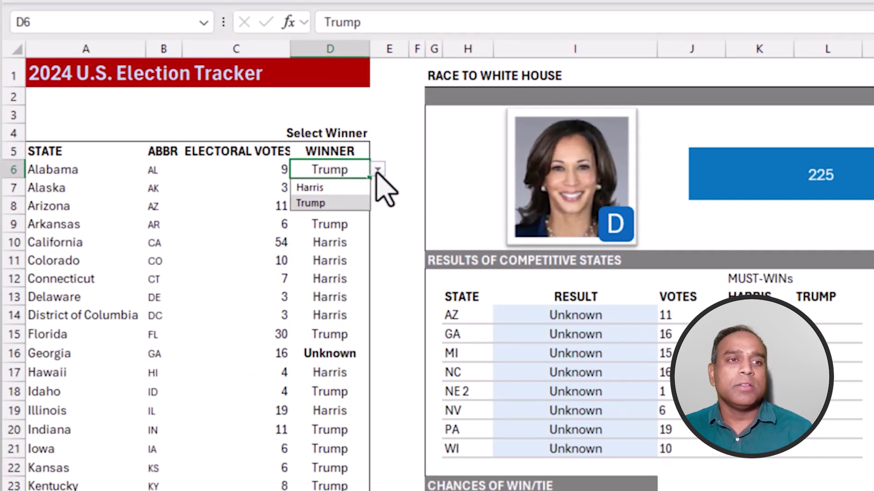
left_click(377, 171)
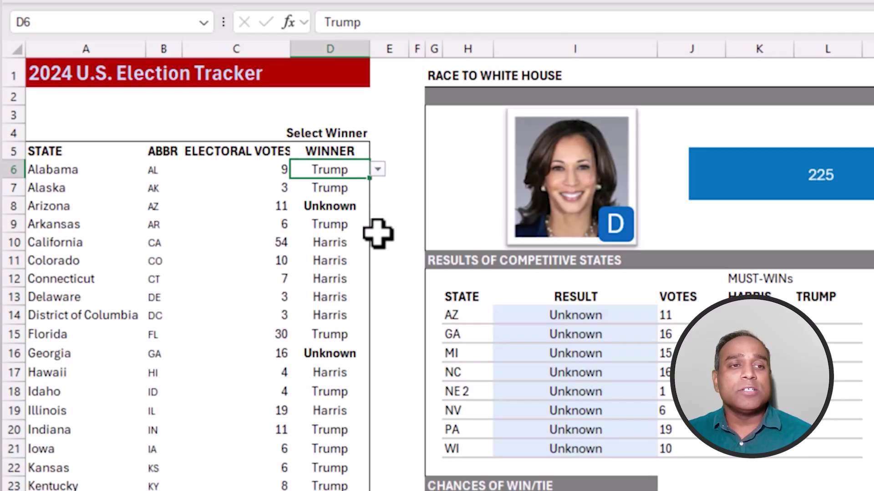
left_click(358, 203)
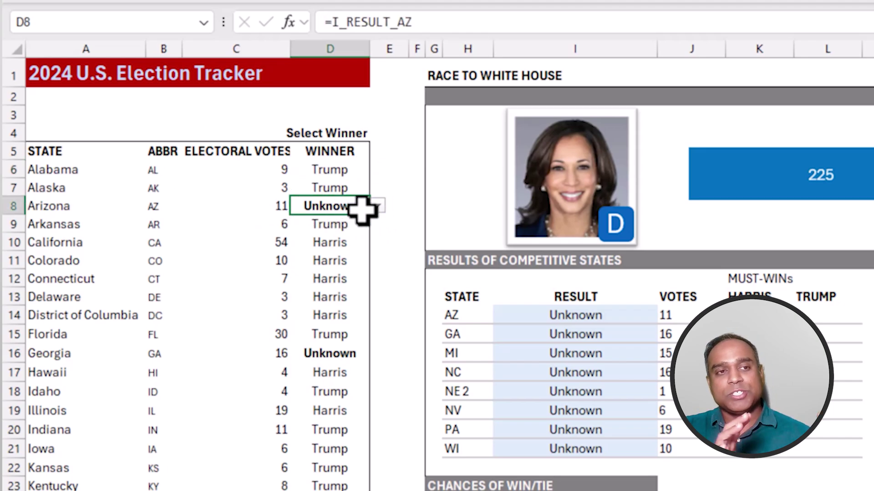
left_click(355, 171)
left_click(382, 170)
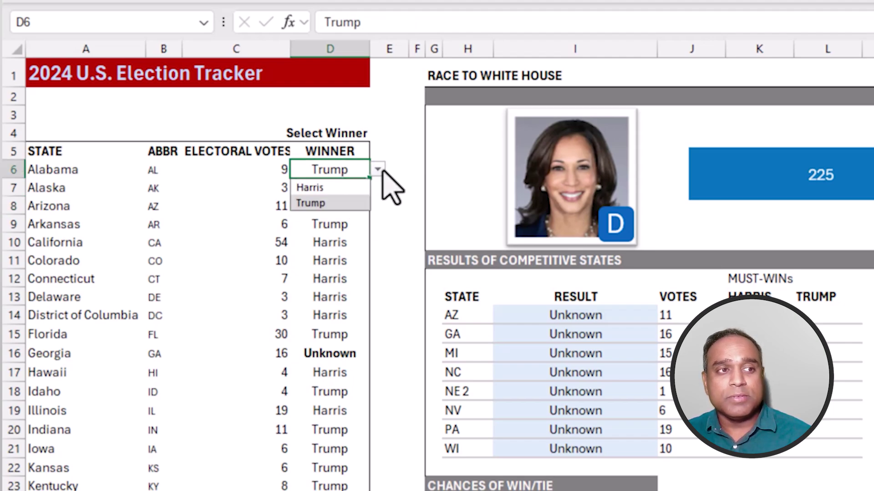
left_click(377, 169)
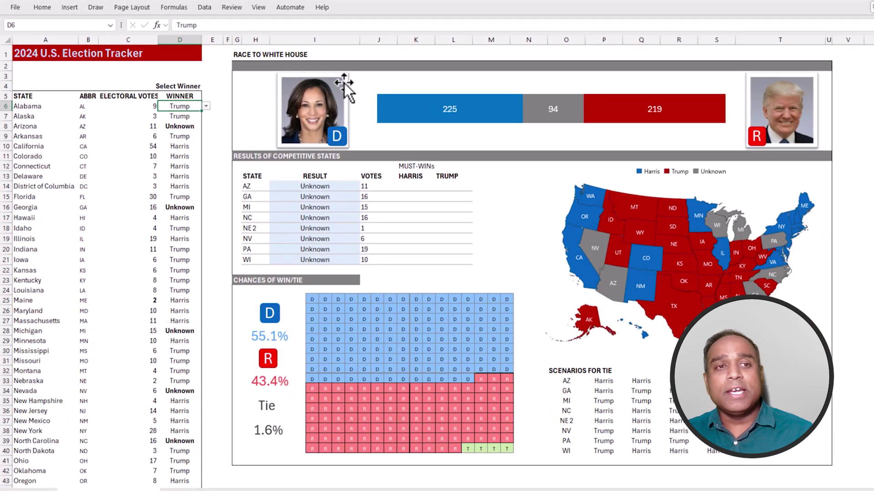
mouse_move(472, 102)
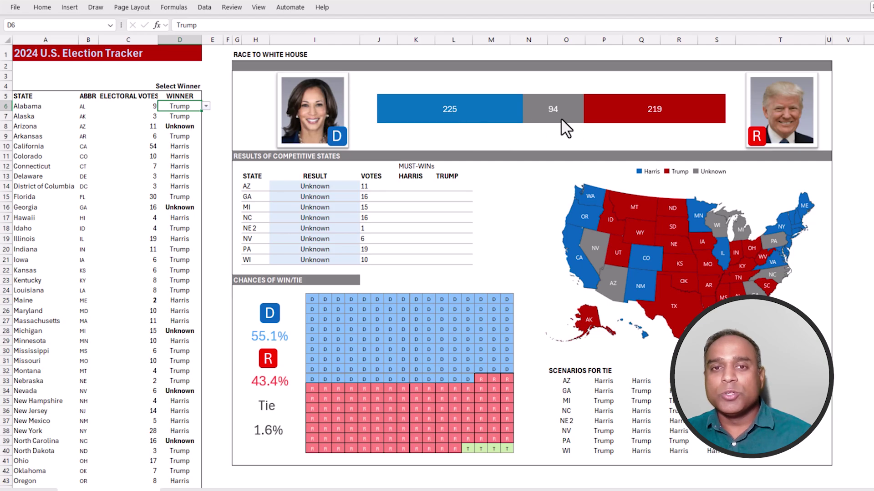
mouse_move(575, 118)
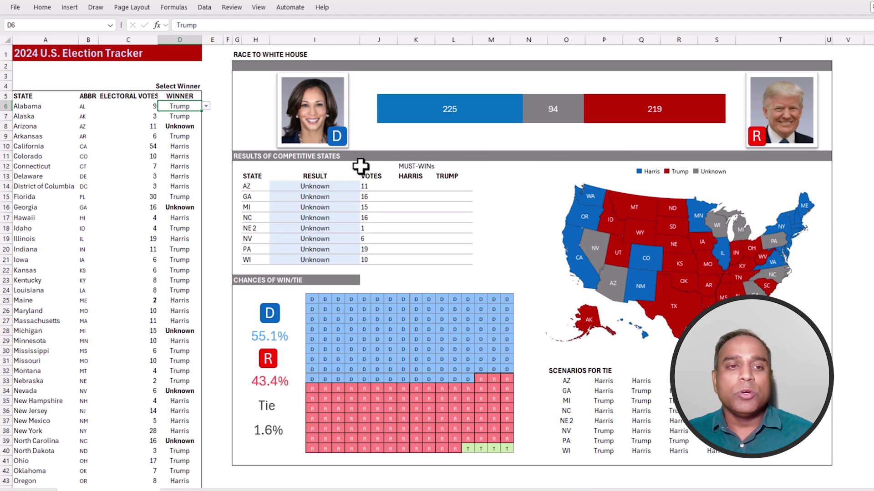
Choose Harris as Arizona's competitive-state result, giving 236–219 and a 65.6% D chance
left_click(262, 225)
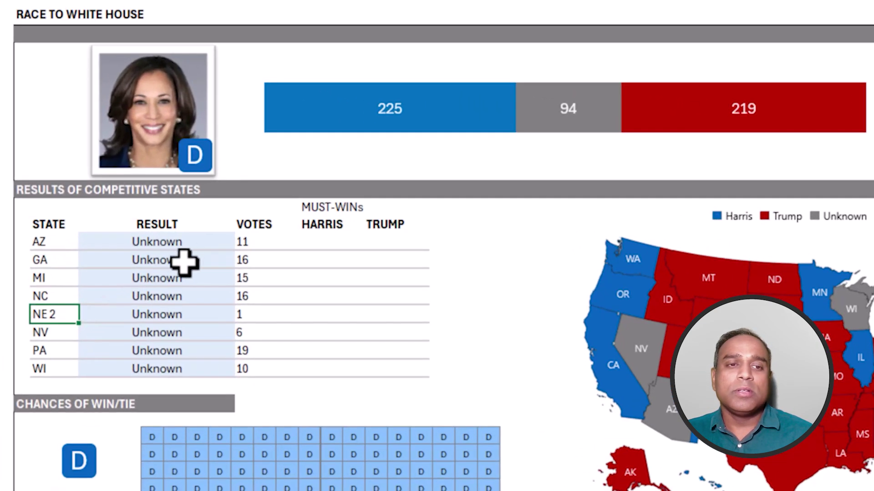
left_click(354, 187)
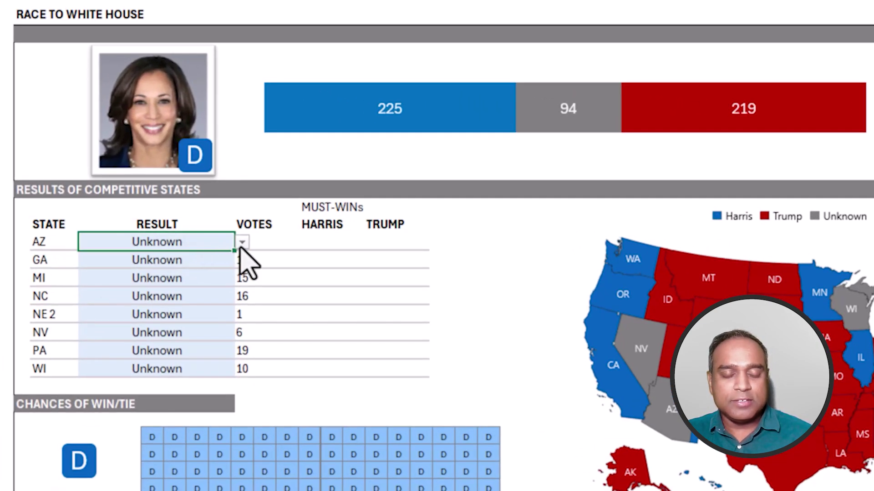
left_click(241, 245)
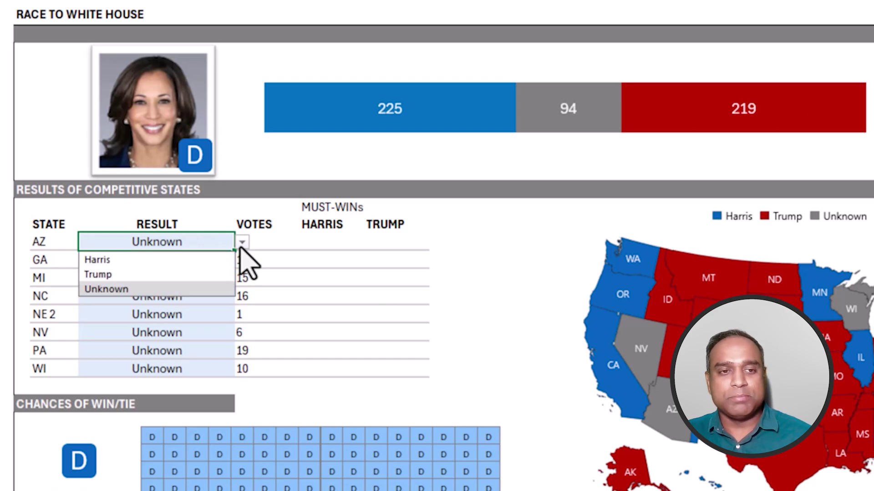
left_click(211, 264)
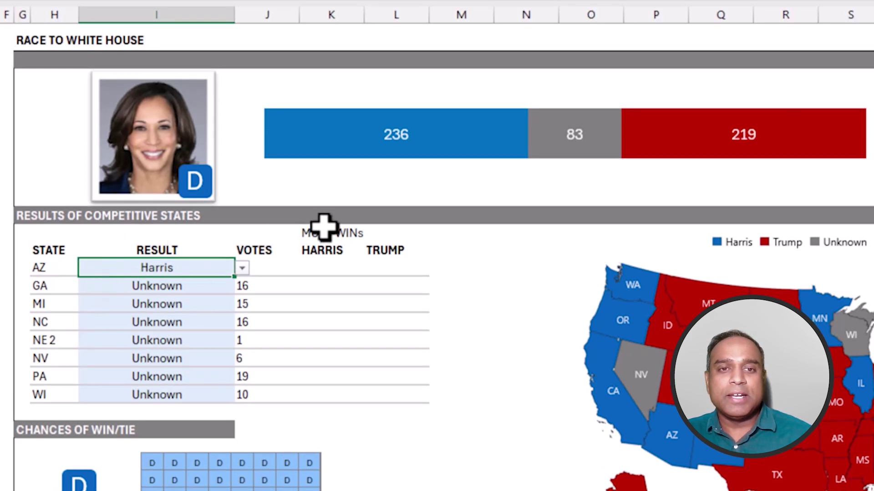
mouse_move(393, 156)
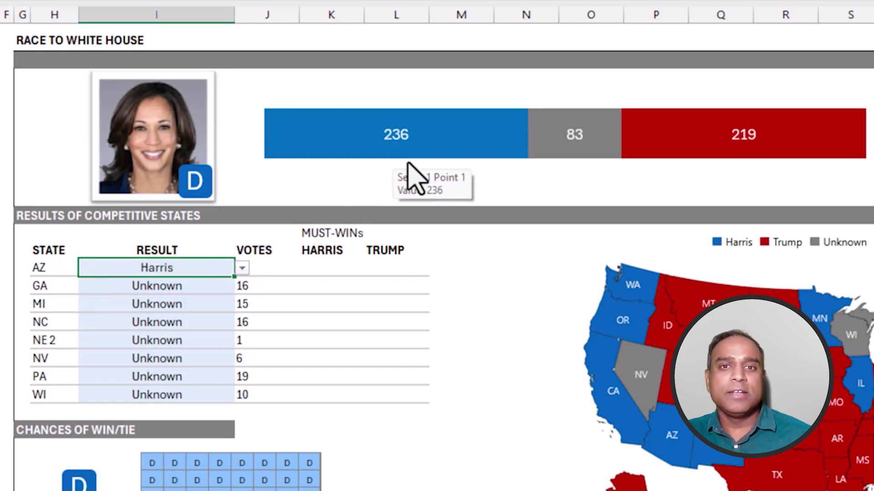
mouse_move(586, 157)
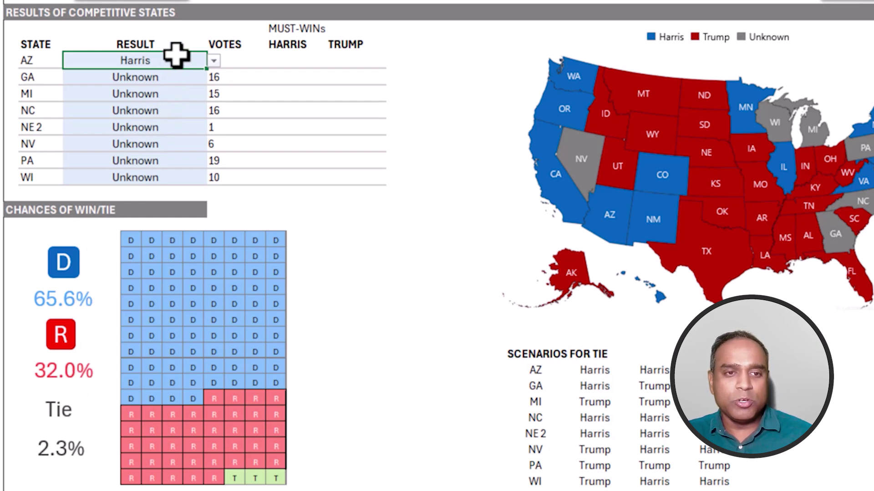
Enter Unknown as Arizona's result, restoring 55.1% D, 43.4% R and 1.6% tie
type("Unknown")
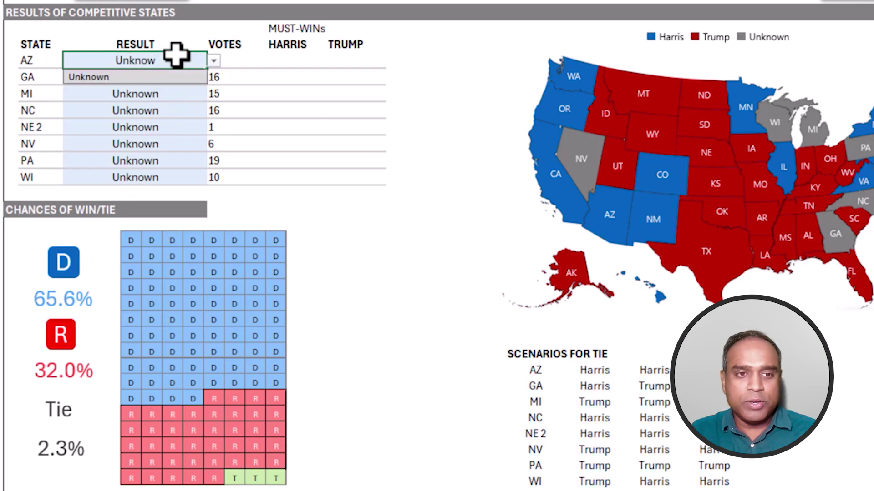
key("Return")
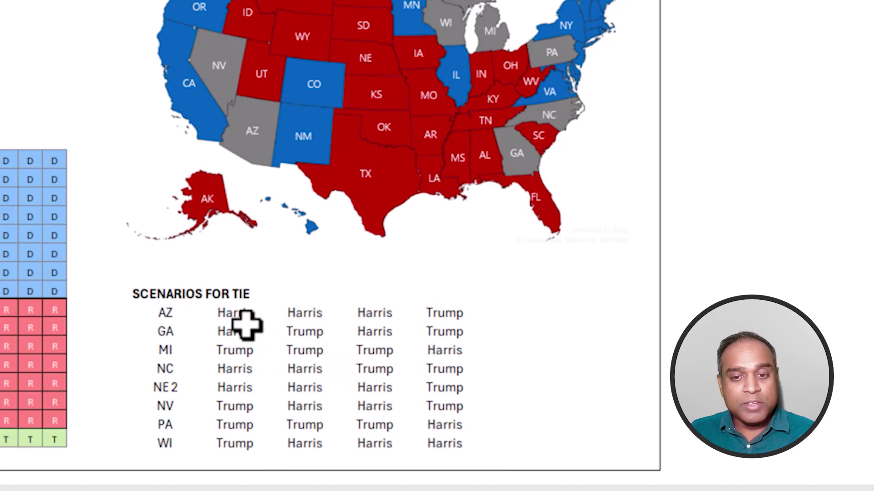
left_click_drag(234, 316, 247, 436)
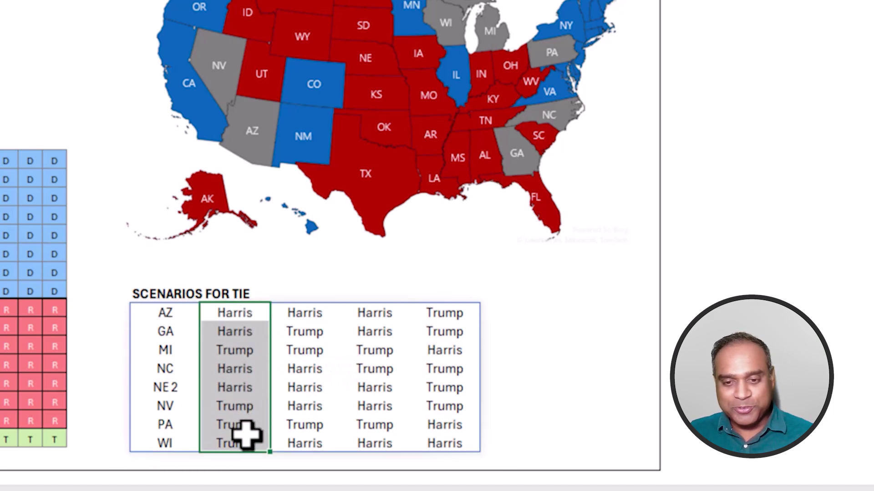
key("ctrl+c")
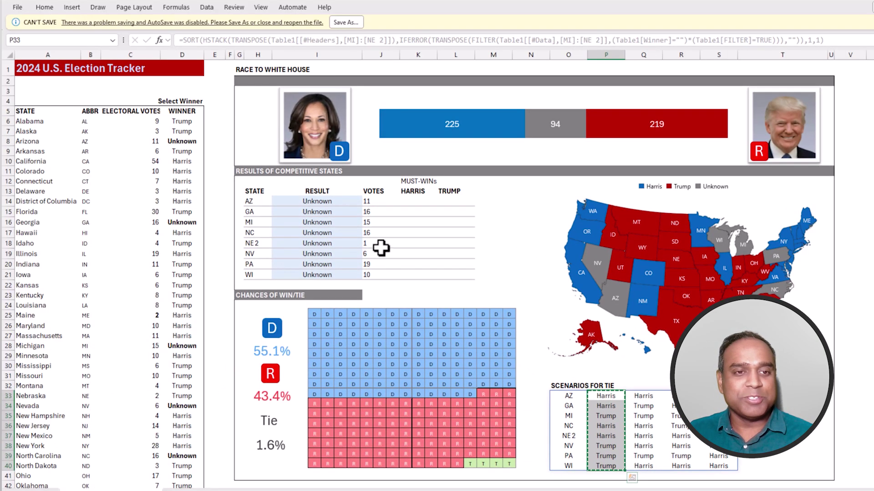
right_click(335, 202)
left_click(370, 228)
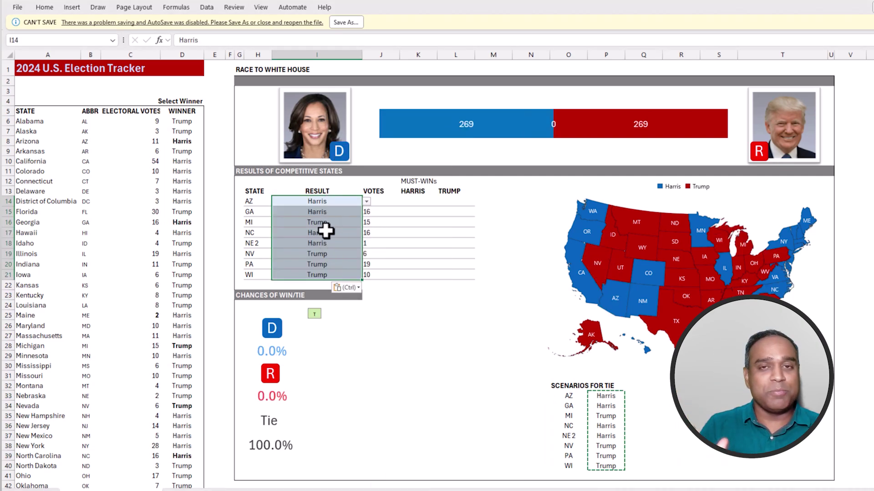
mouse_move(449, 135)
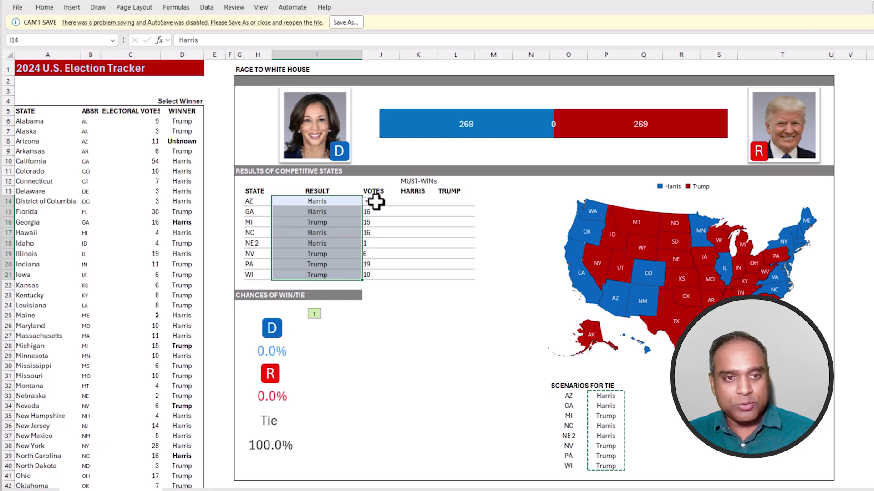
key("ctrl+z")
left_click(339, 210)
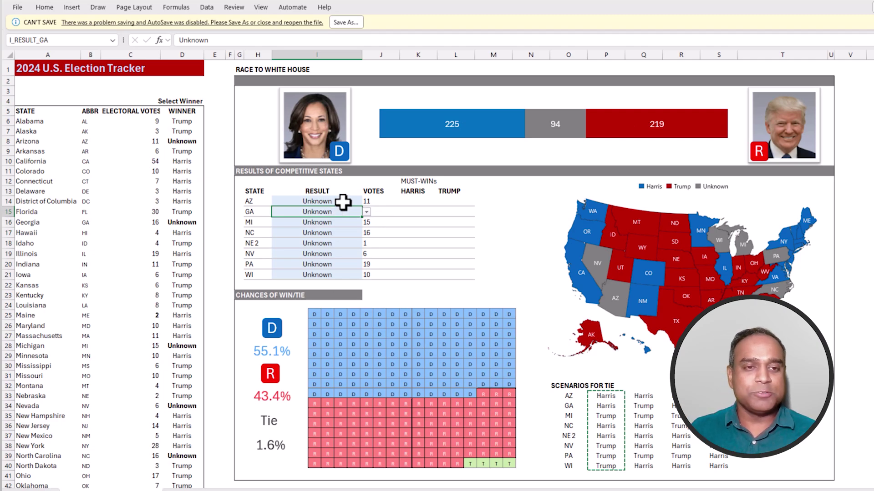
left_click(342, 202)
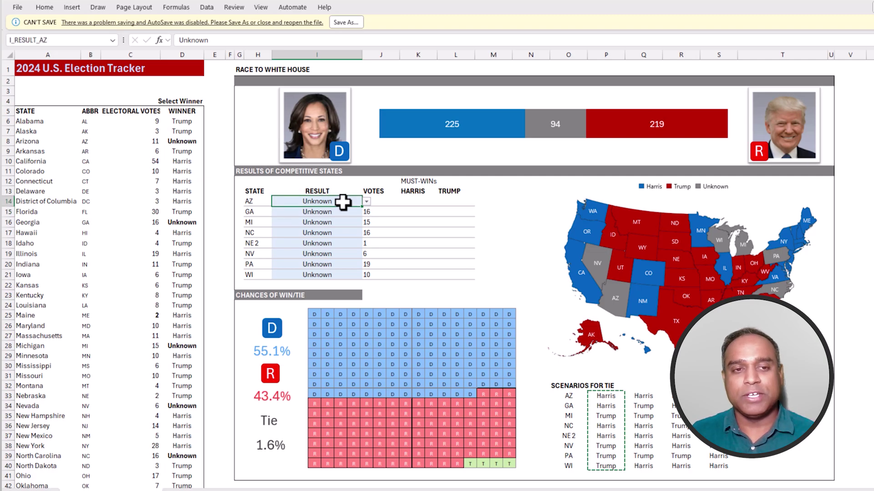
left_click(348, 210)
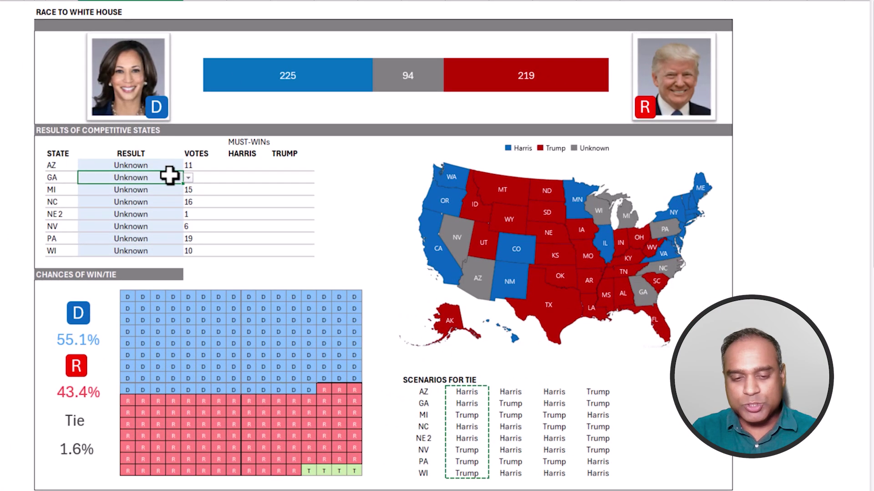
type("Trum")
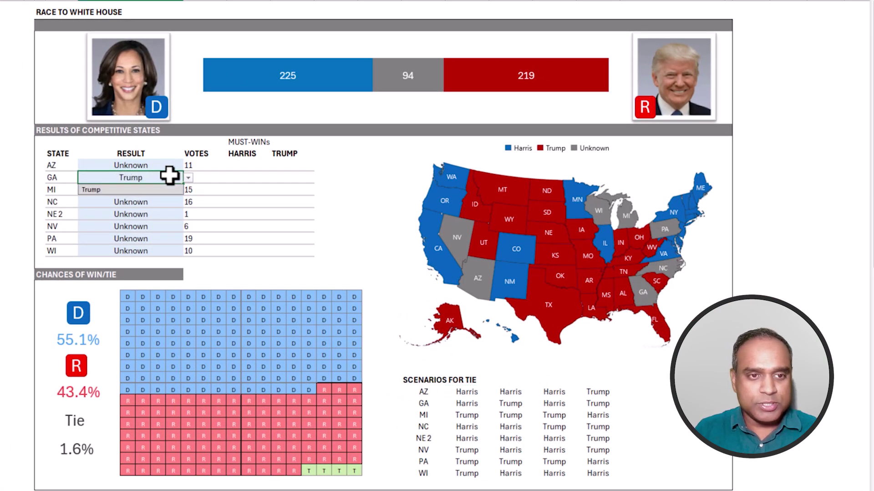
type("p")
key("Return")
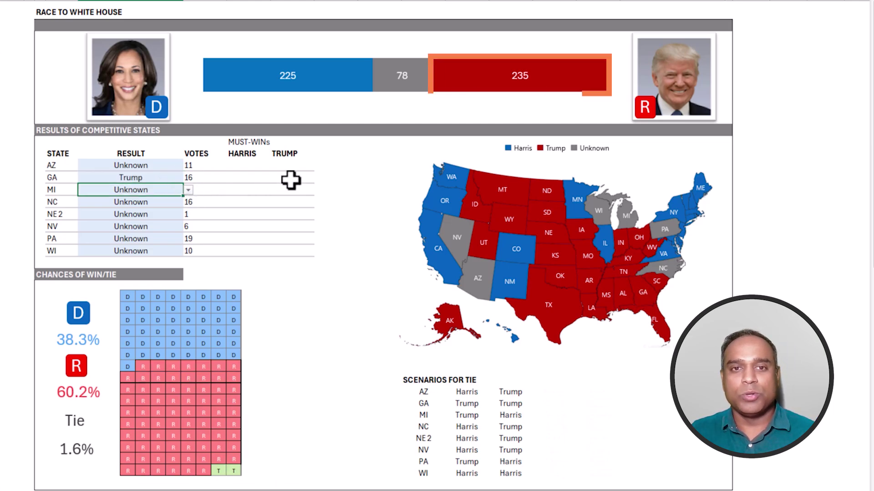
mouse_move(557, 79)
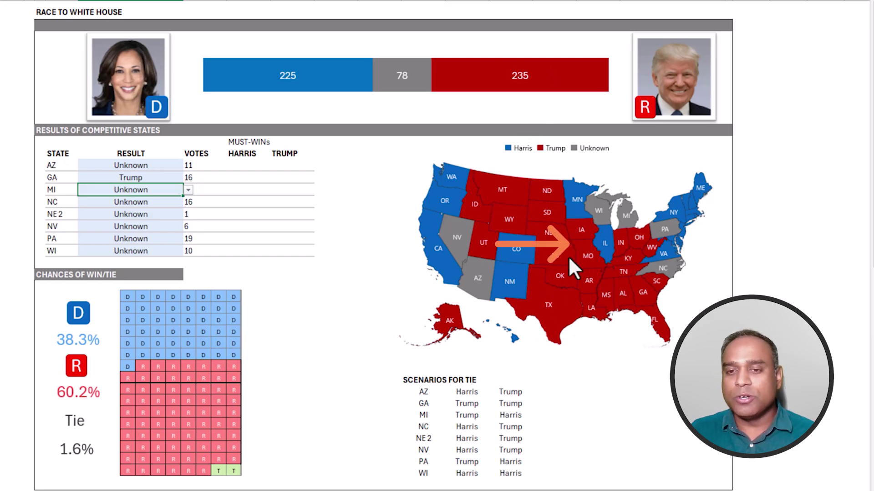
mouse_move(569, 260)
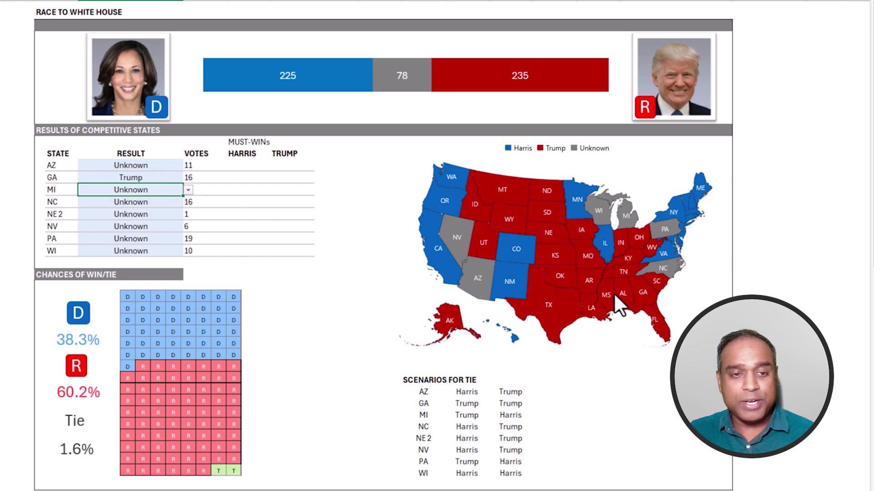
left_click(163, 178)
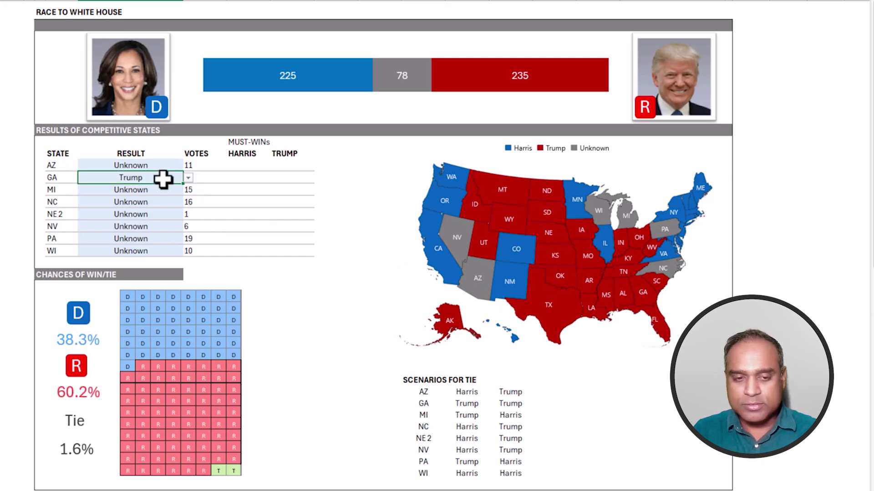
type("Unknown")
key("Return")
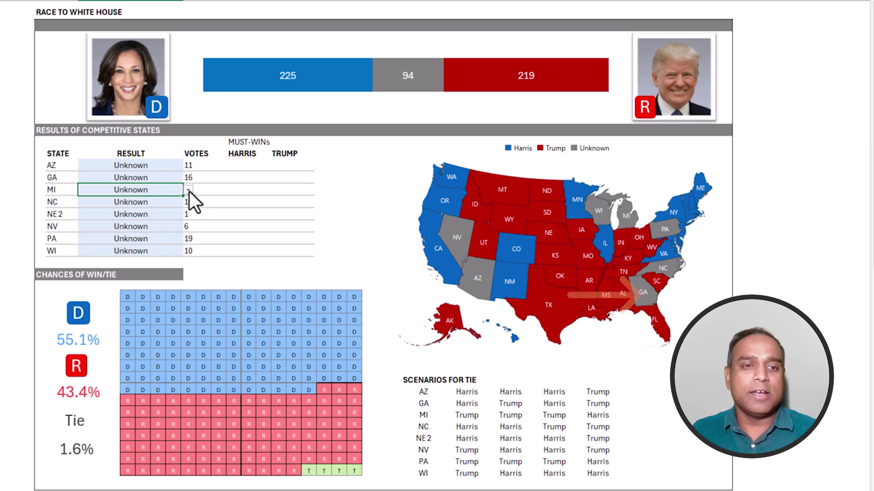
left_click(155, 180)
type("Trum")
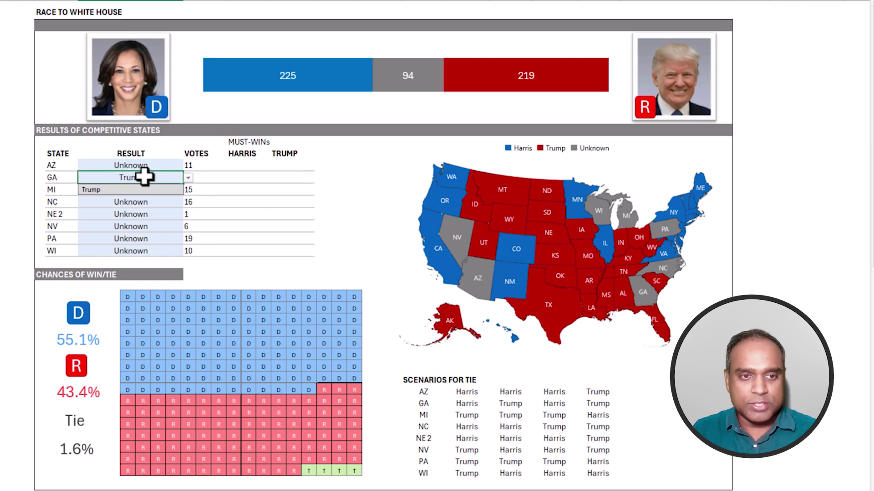
key("Return")
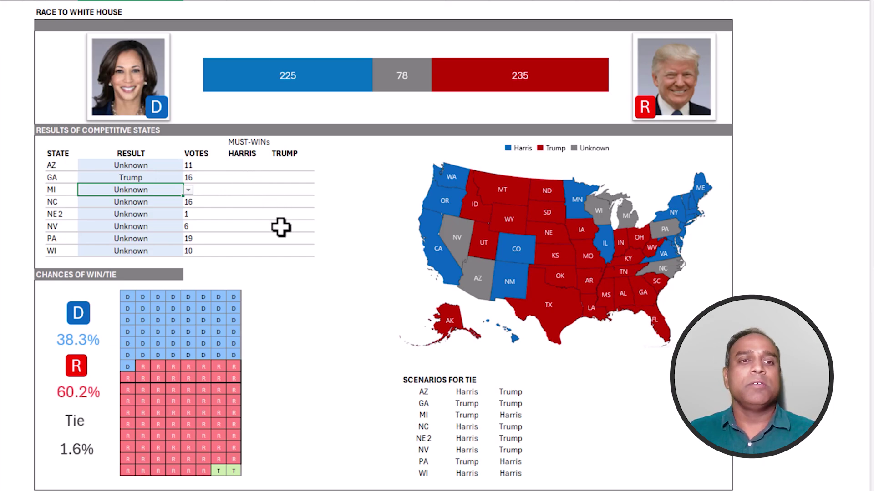
Enter Harris for both AZ and GA results, reaching 252–219 with 67 unknown
left_click(148, 165)
type("H")
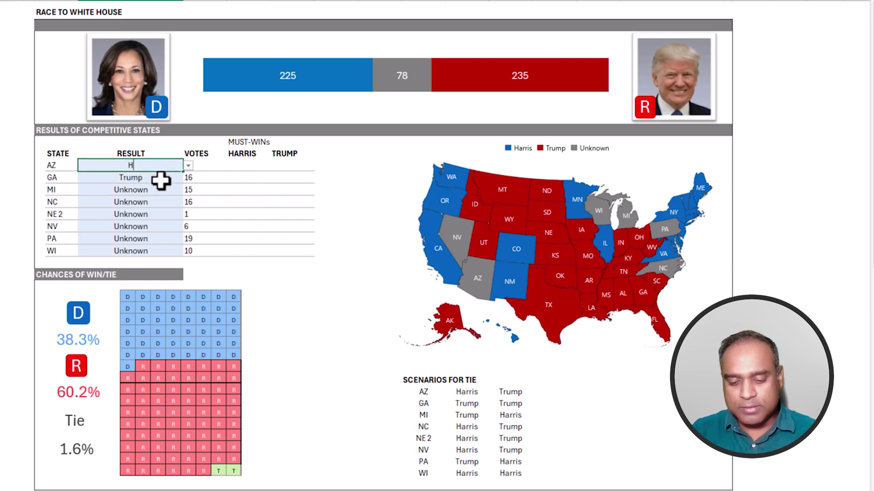
type("arris")
key("Return")
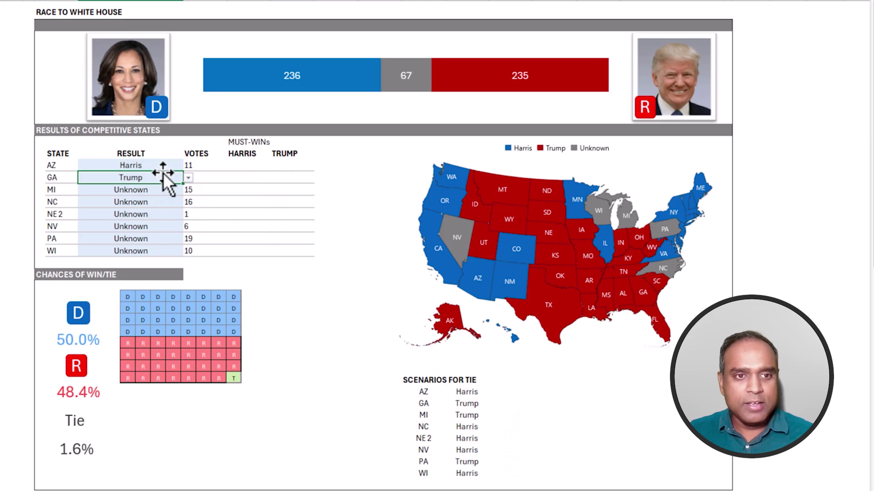
type("Harris")
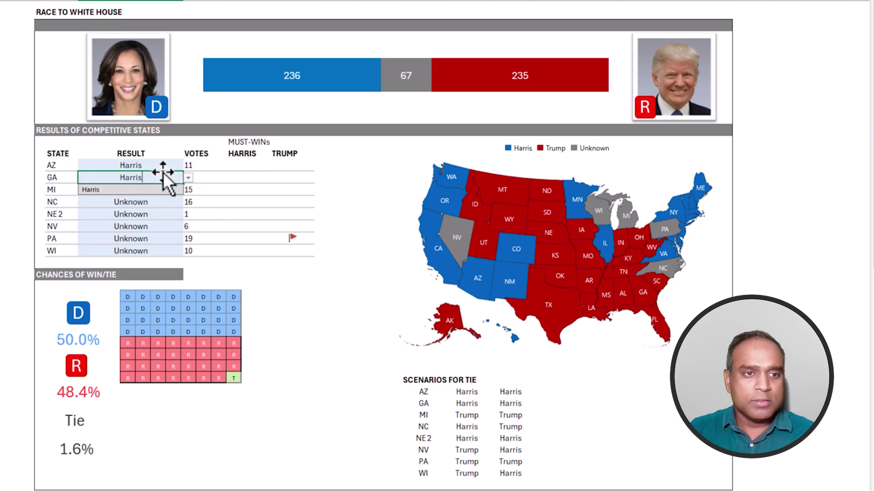
key("Return")
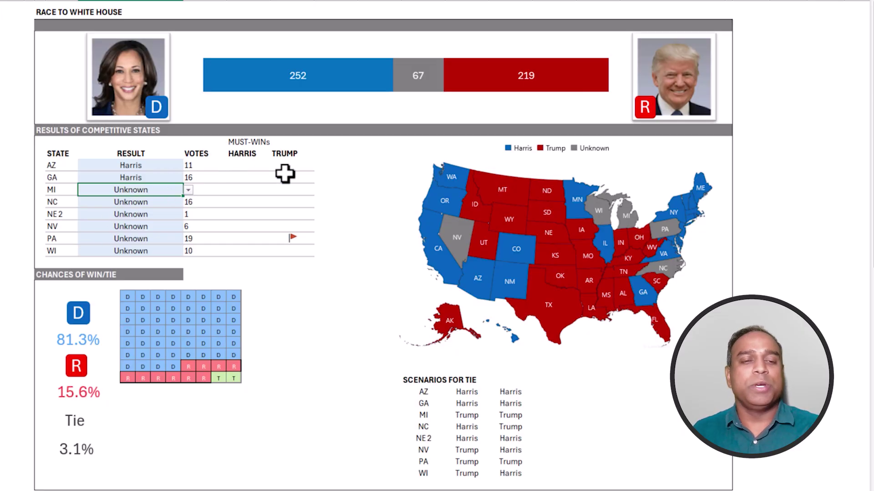
Fill Trump into the AZ, GA and MI results at once, putting the tally at 225–261
left_click_drag(182, 170, 164, 183)
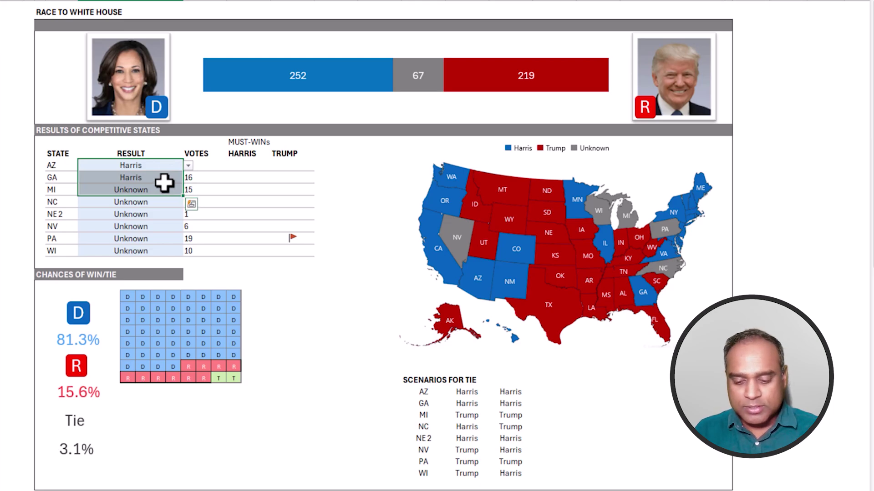
type("Trump")
key("ctrl+Return")
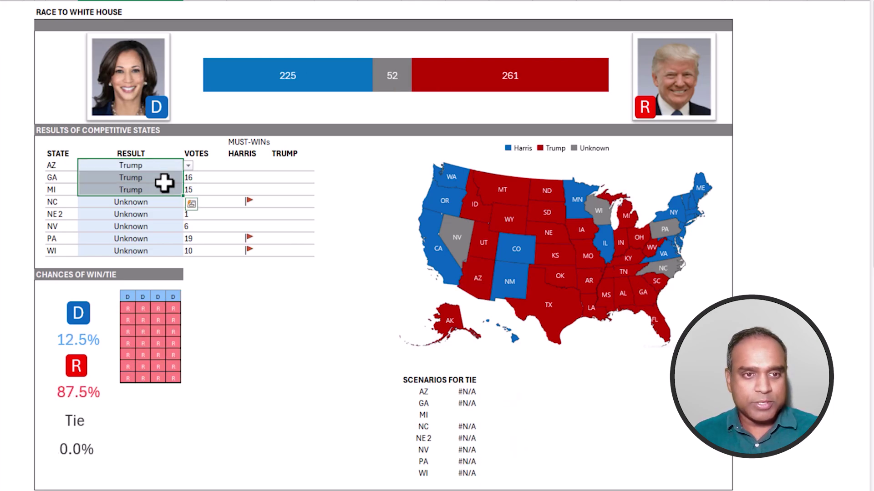
left_click_drag(166, 167, 164, 193)
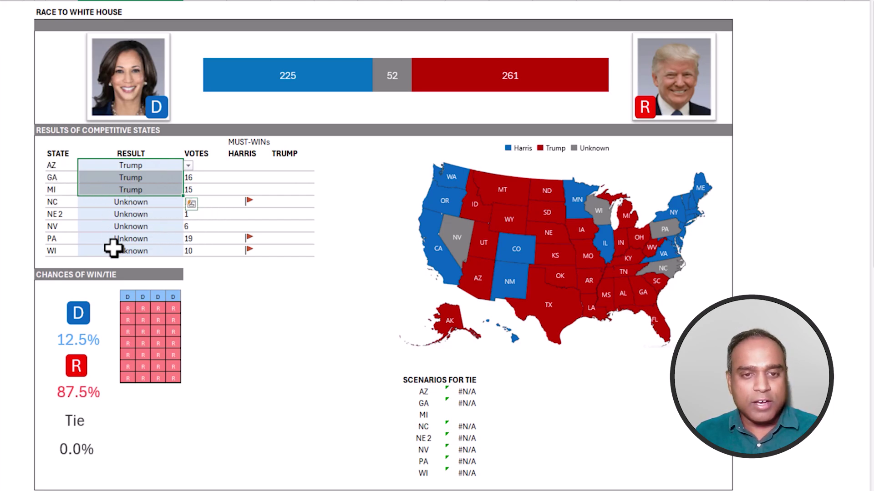
left_click(248, 200)
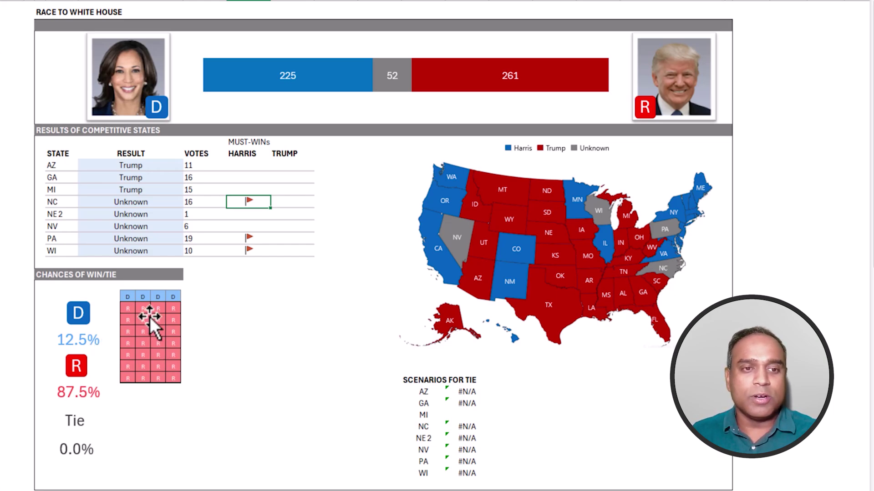
left_click_drag(132, 203, 135, 249)
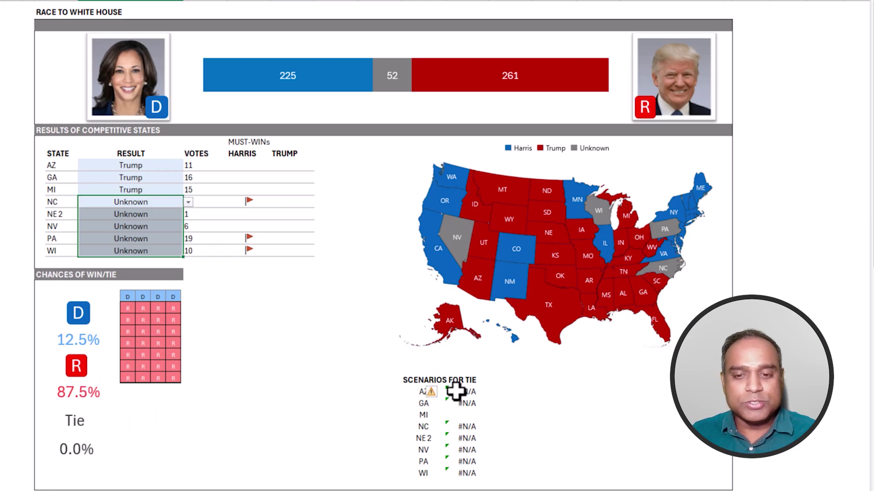
mouse_move(455, 391)
left_mouse_down()
mouse_move(462, 468)
mouse_move(459, 394)
left_mouse_up()
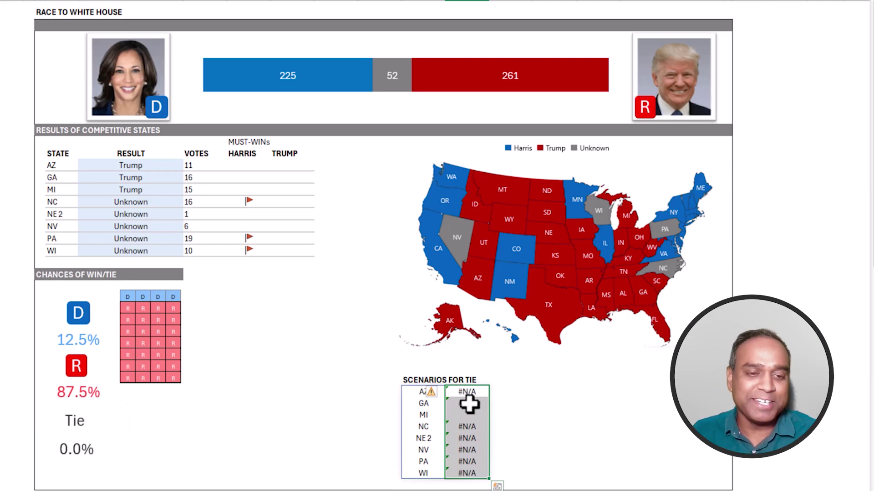
left_click(413, 393)
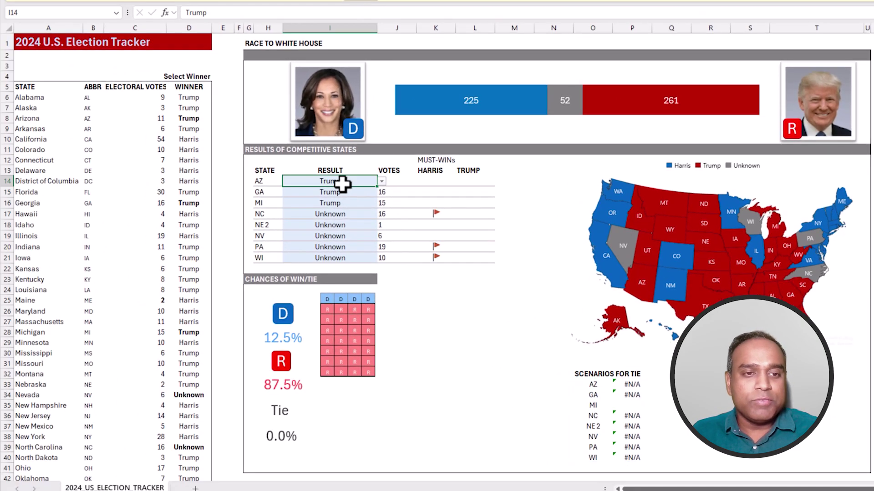
Enter Harris for NC, NE 2 and PA and Trump for NV, reaching 261–267 at 50.0% each
left_click_drag(150, 168, 151, 191)
left_click(348, 201)
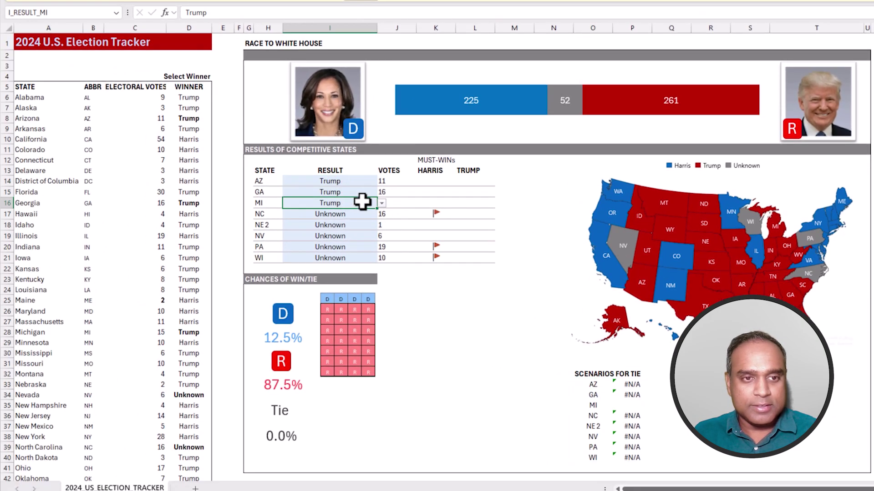
left_click(365, 215)
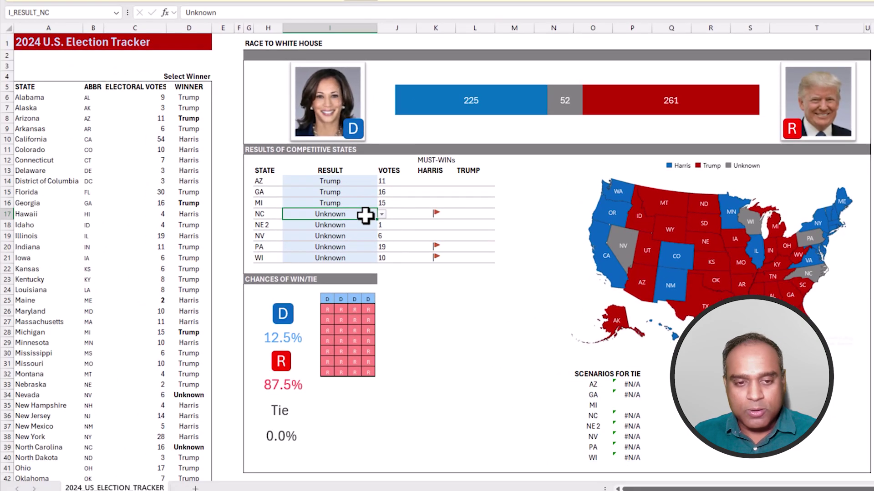
type("Harris")
key("Return")
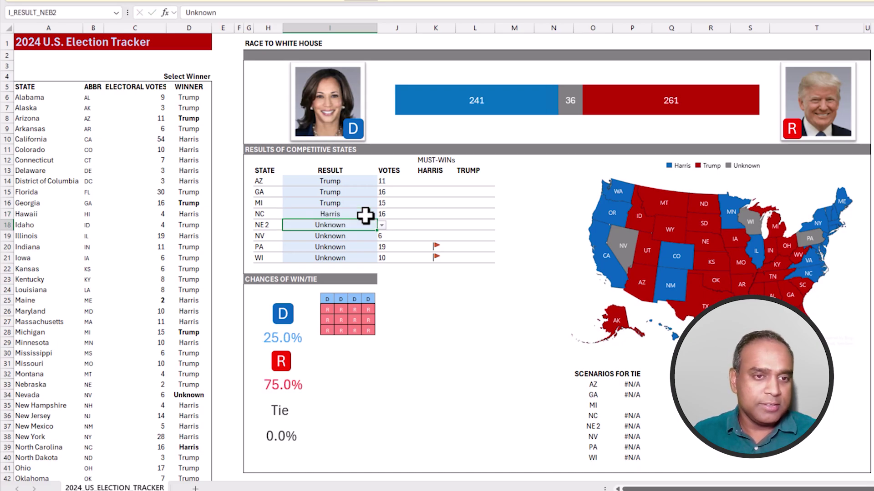
type("Harris")
key("Return")
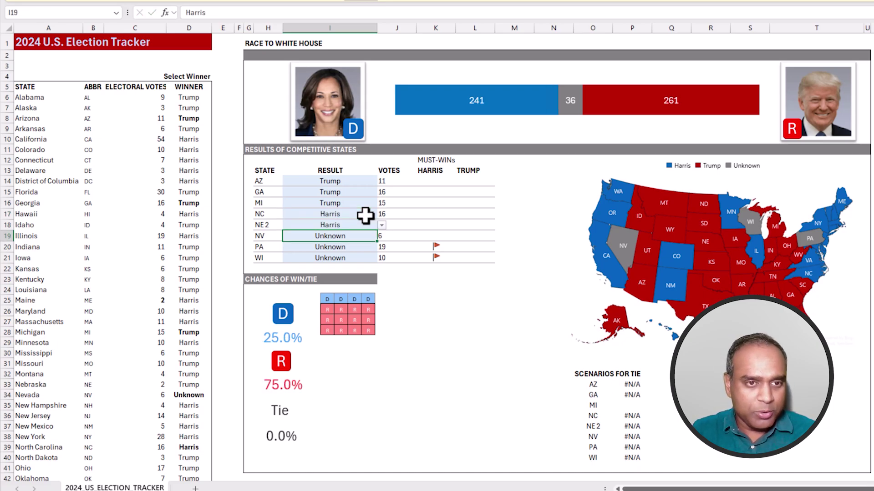
type("Trump")
key("Return")
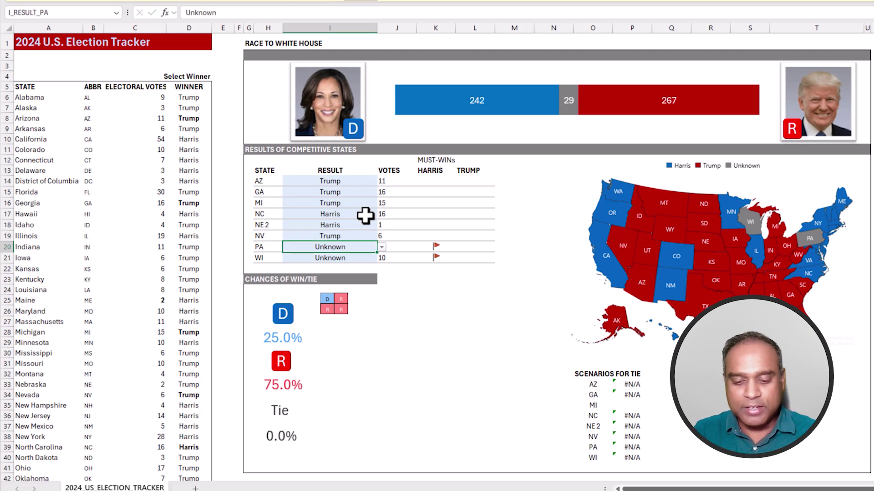
type("Harris")
key("Return")
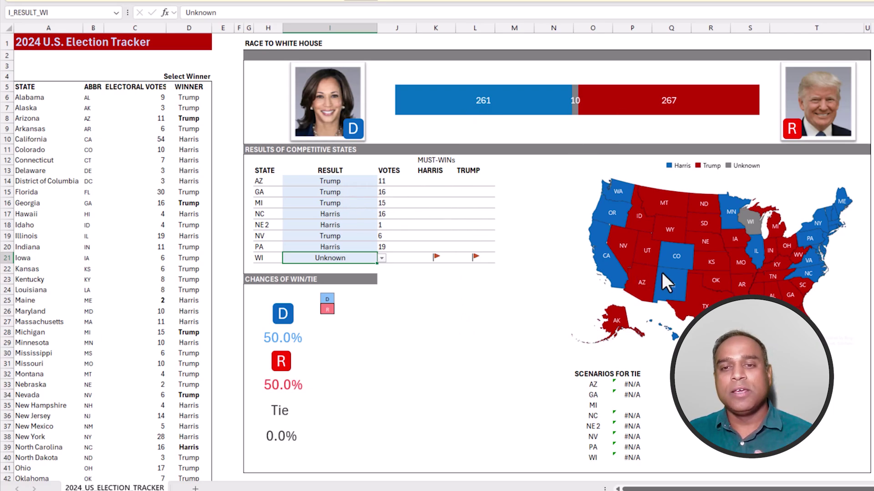
mouse_move(741, 263)
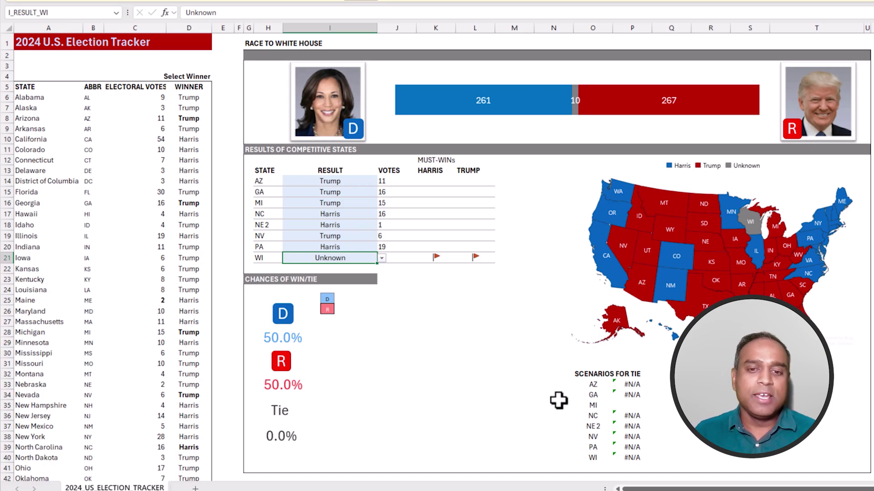
left_click_drag(328, 182, 340, 258)
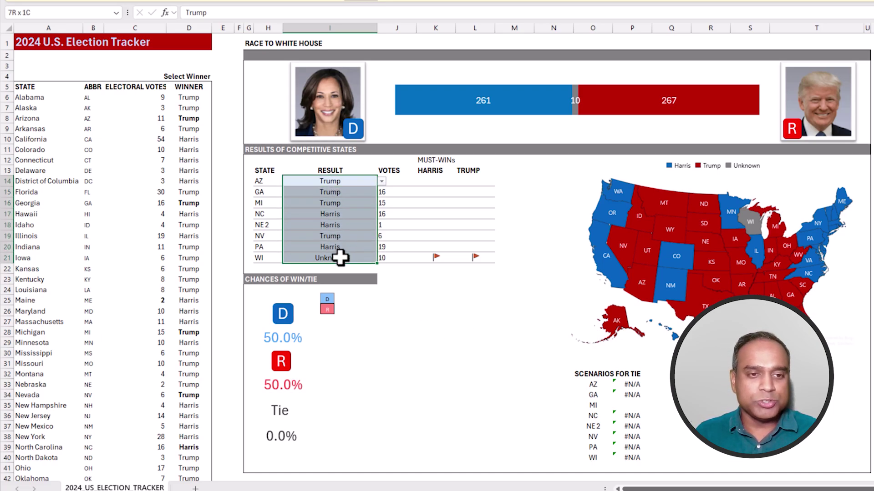
Fill Unknown into all eight selected results at once, then reselect AZ's result alone
type("Unknown")
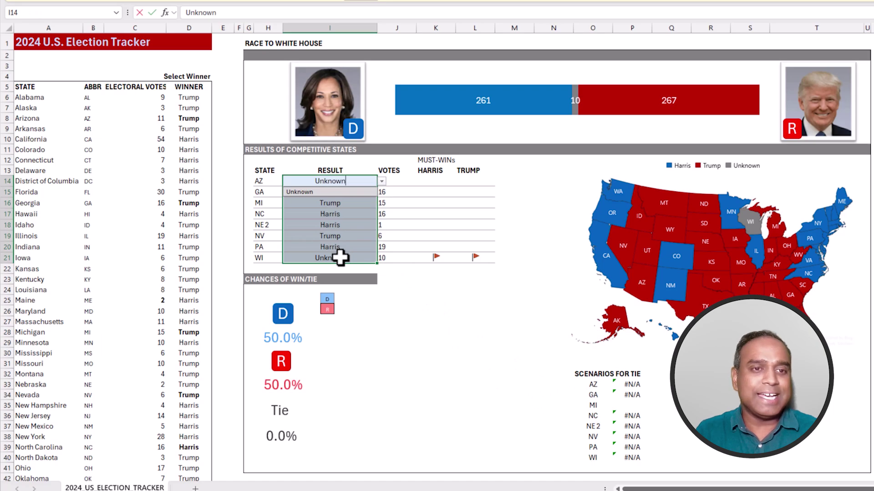
key("ctrl+Return")
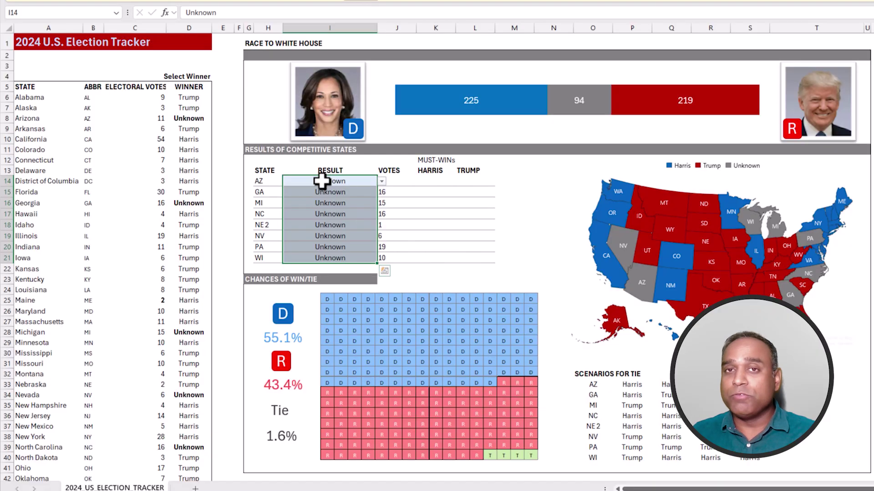
left_click(322, 181)
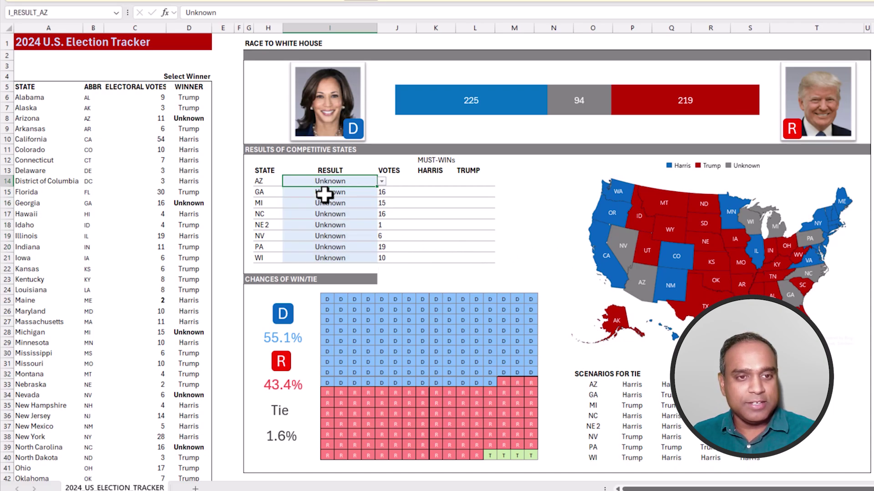